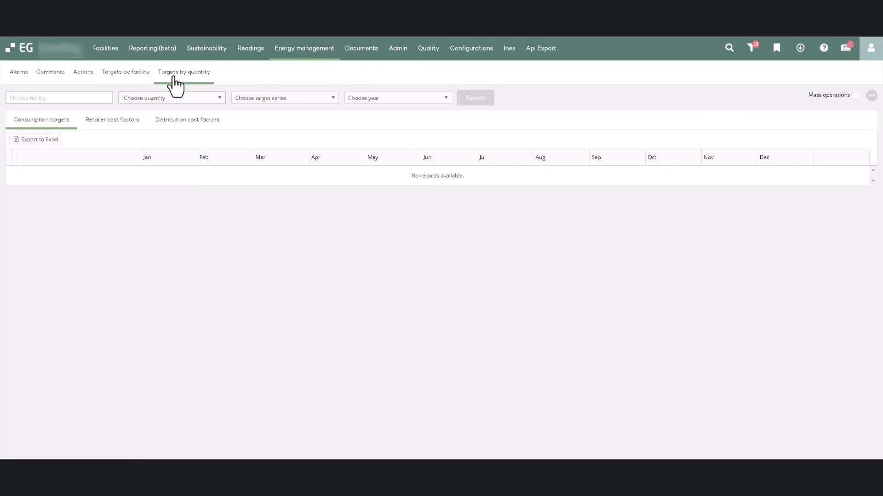
# Open the targets by facility view and look through the facilities offered for selection.
pyautogui.click(141, 83)
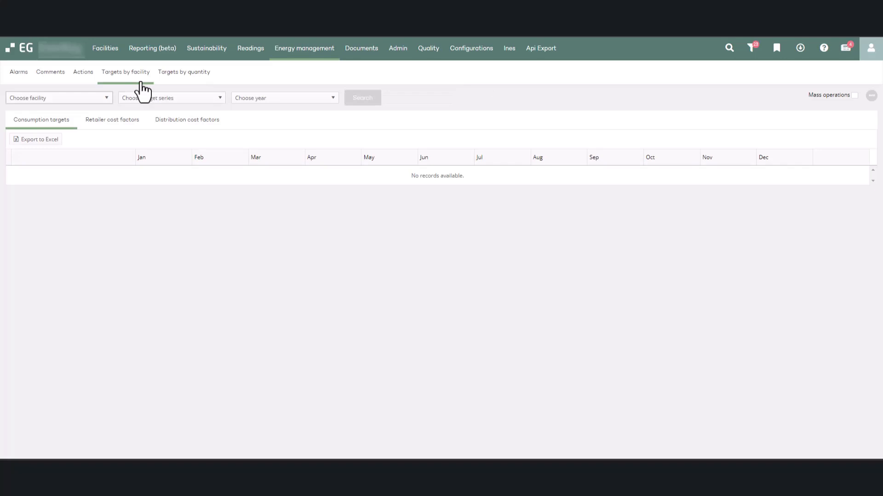
pyautogui.click(107, 98)
pyautogui.moveTo(109, 145)
pyautogui.mouseDown()
pyautogui.moveTo(106, 175)
pyautogui.moveTo(111, 139)
pyautogui.mouseUp()
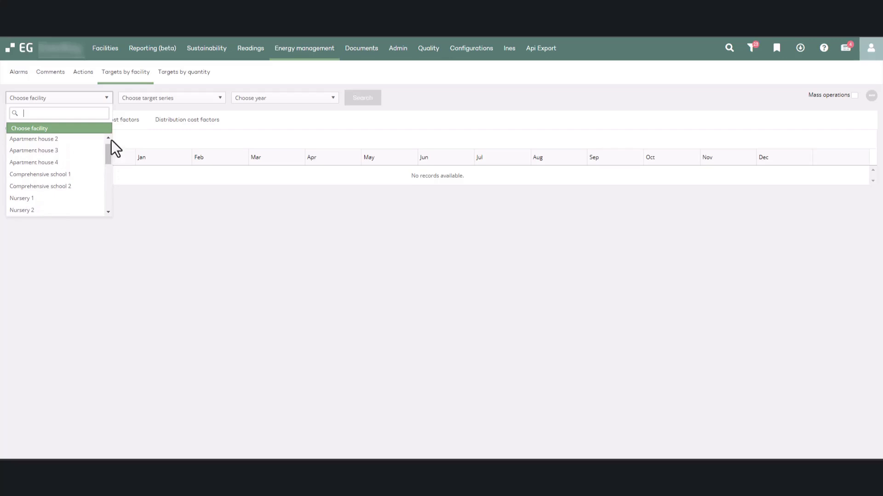
pyautogui.click(124, 108)
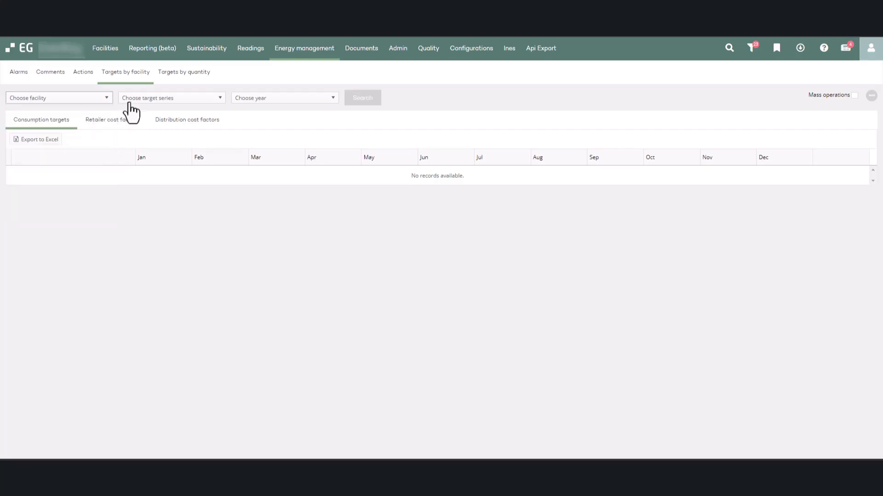
# In the targets by quantity view, select Apartment houses 1 and 2 and Comprehensive schools 1 and 2, extending the selection to all facilities.
pyautogui.click(169, 77)
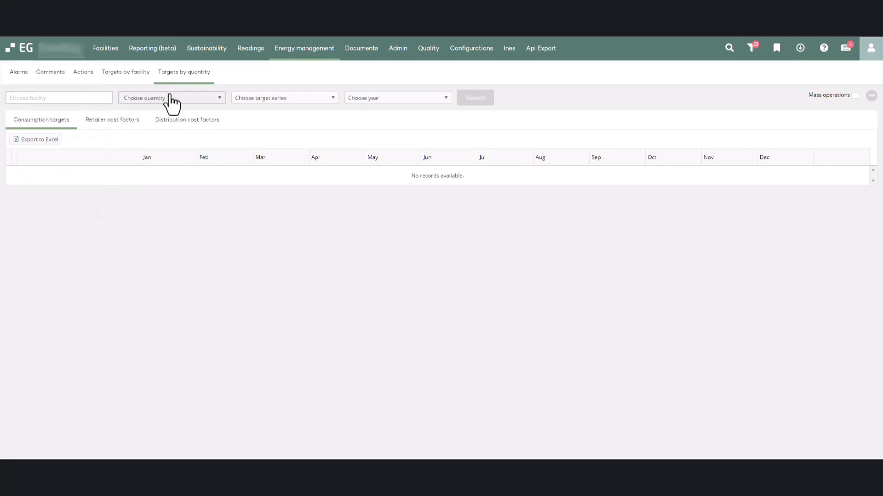
pyautogui.click(171, 98)
pyautogui.click(171, 99)
pyautogui.click(107, 98)
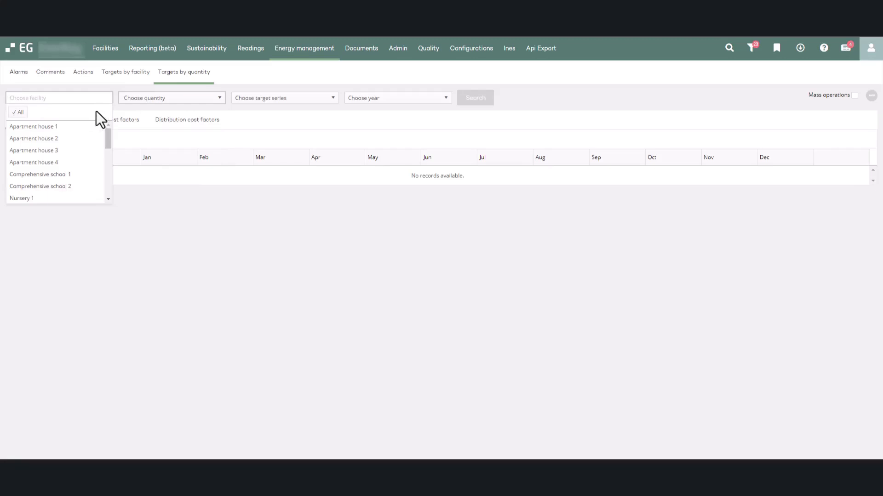
pyautogui.click(54, 128)
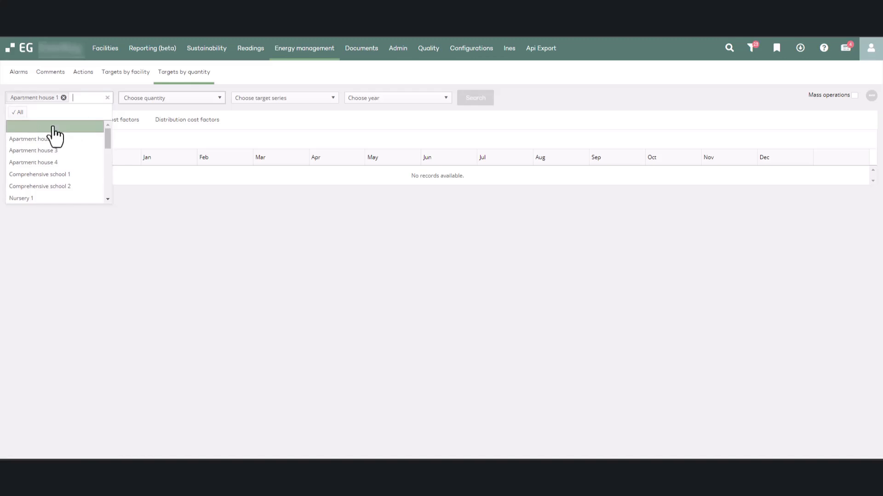
pyautogui.click(54, 139)
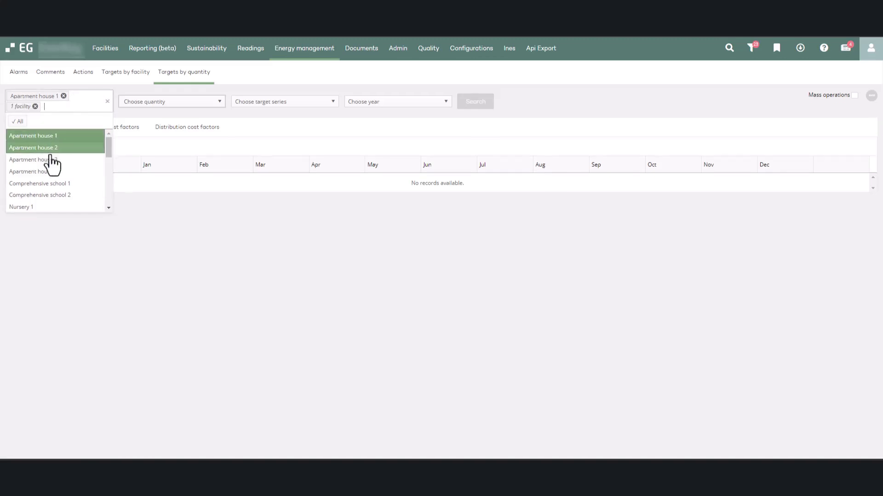
pyautogui.click(51, 184)
pyautogui.click(51, 196)
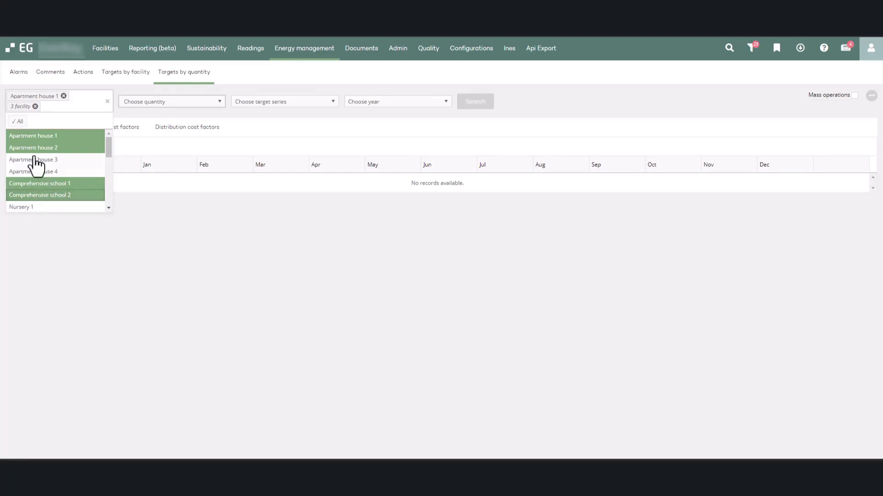
pyautogui.click(18, 122)
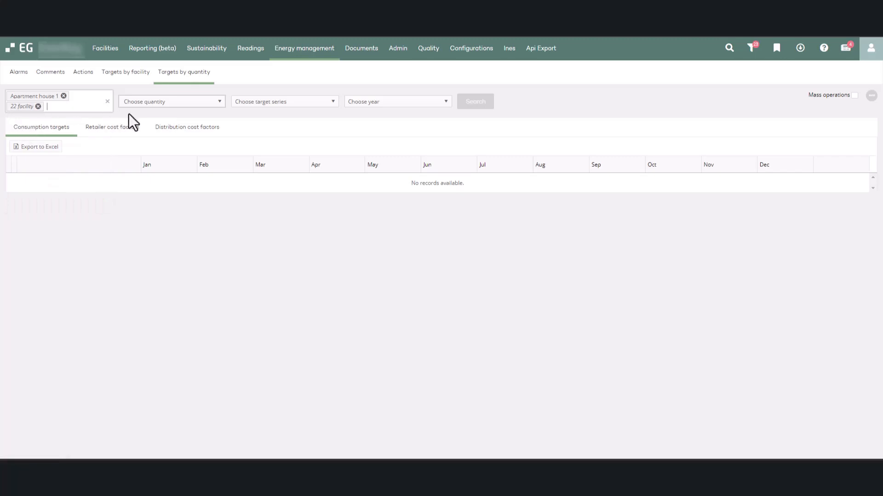
# Search the selected facilities' consumption targets for District heating, target series Target A and year 2024.
pyautogui.click(157, 108)
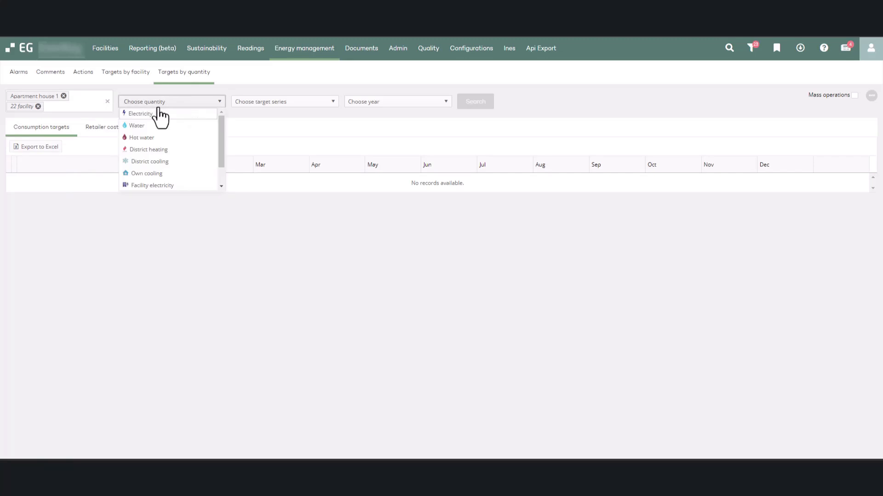
pyautogui.click(163, 151)
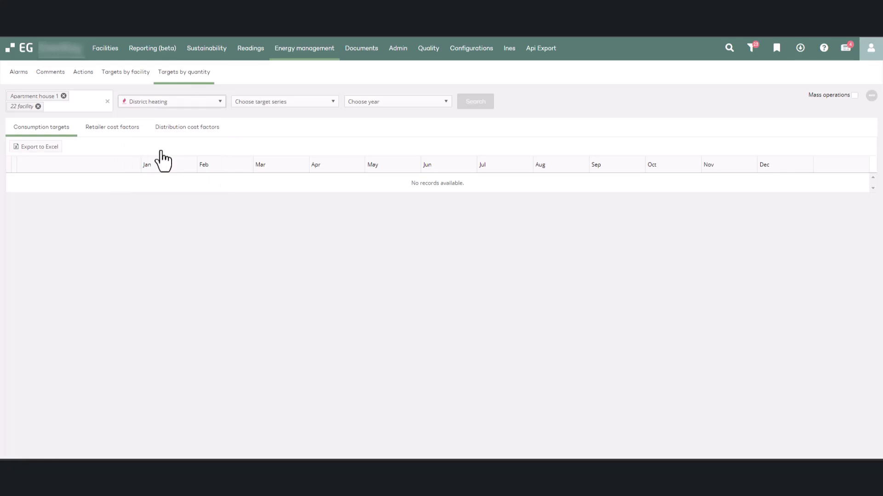
pyautogui.click(258, 103)
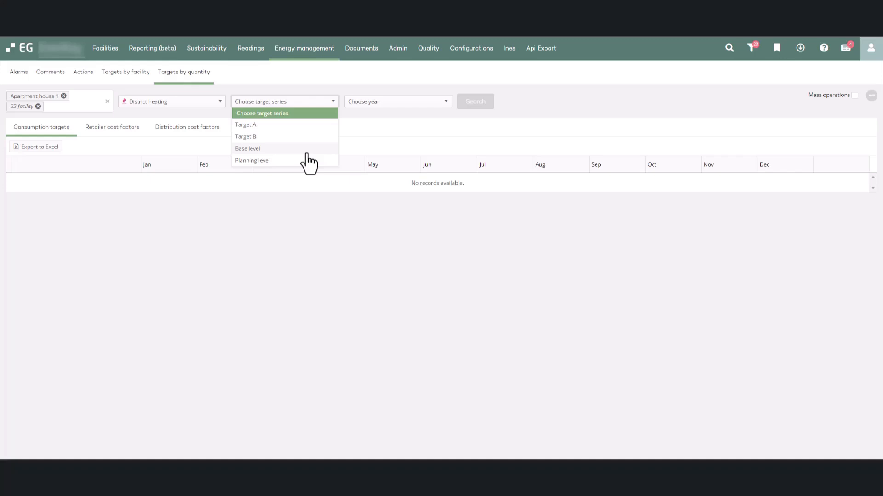
pyautogui.press('Escape')
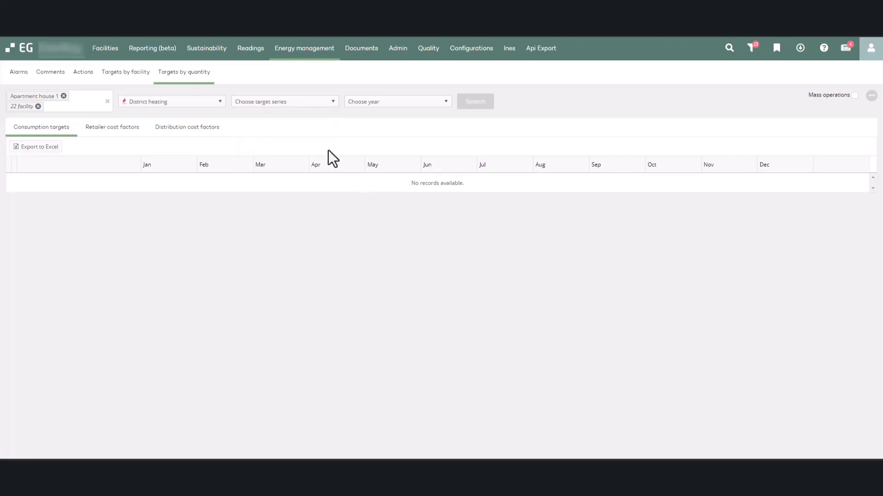
pyautogui.click(304, 103)
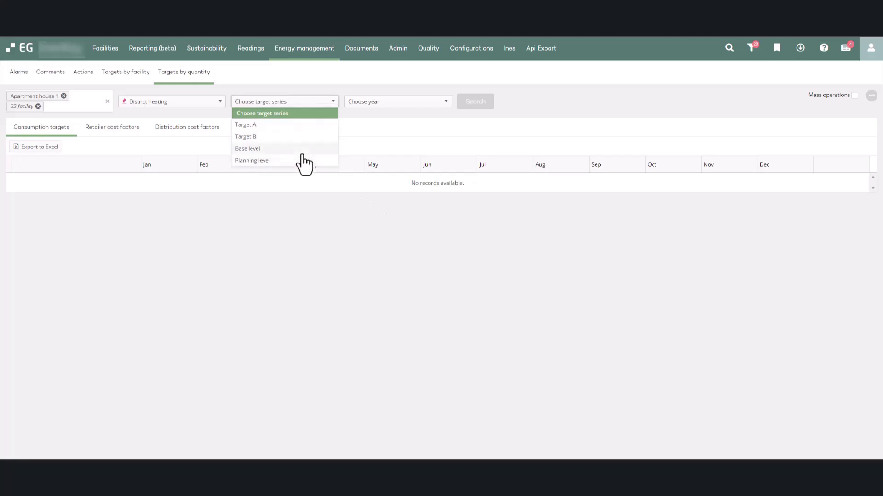
pyautogui.click(302, 127)
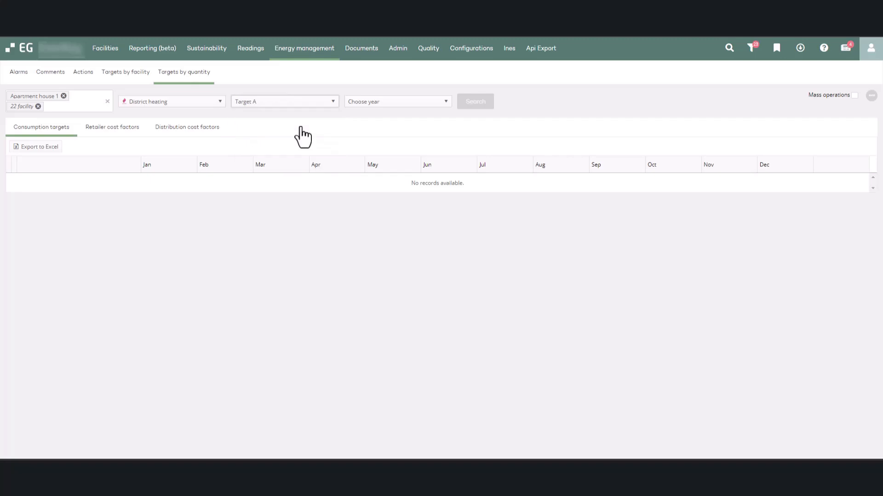
pyautogui.click(379, 112)
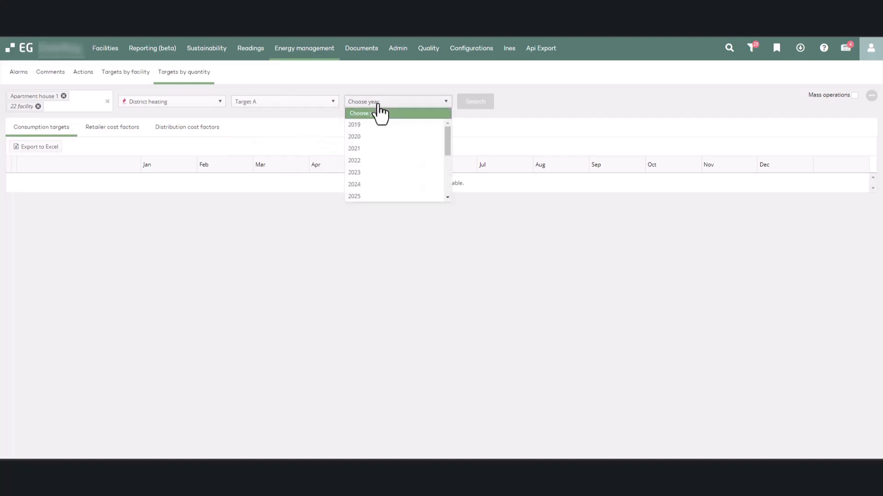
pyautogui.click(366, 185)
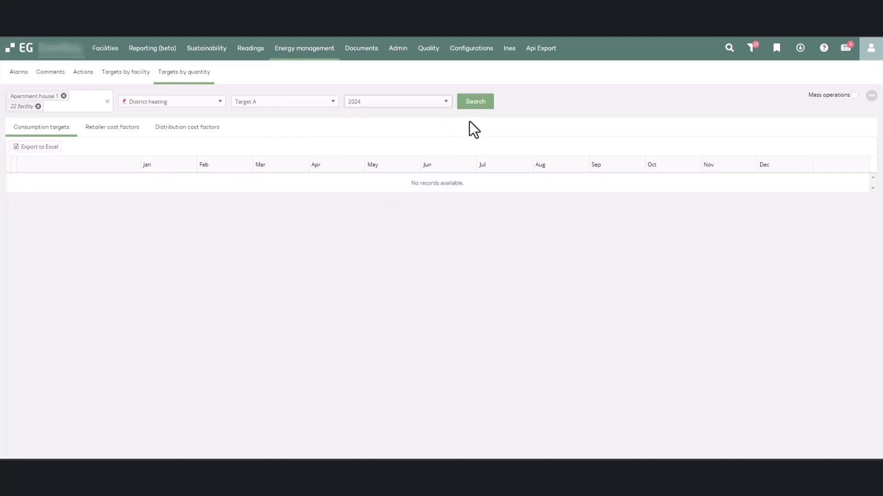
pyautogui.click(481, 108)
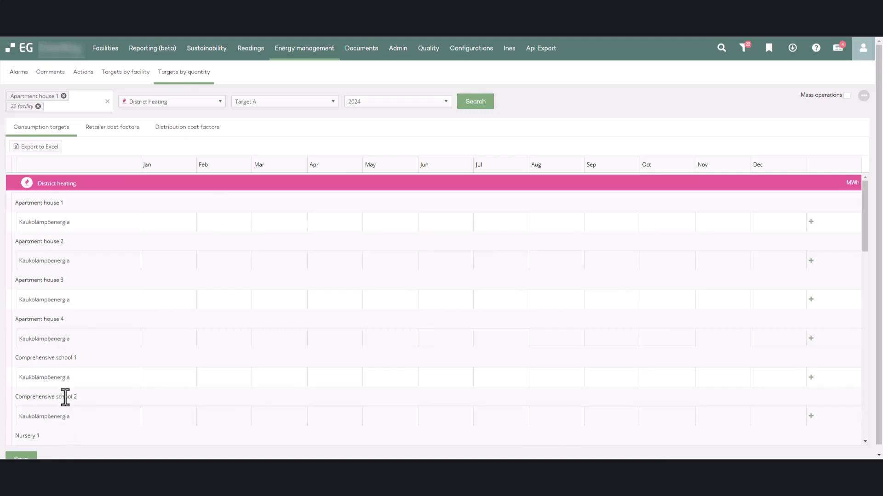
# Enter Apartment house 1's district heating targets as 10 MWh for January and 11 MWh for February.
pyautogui.scroll(-1, 219, 319)
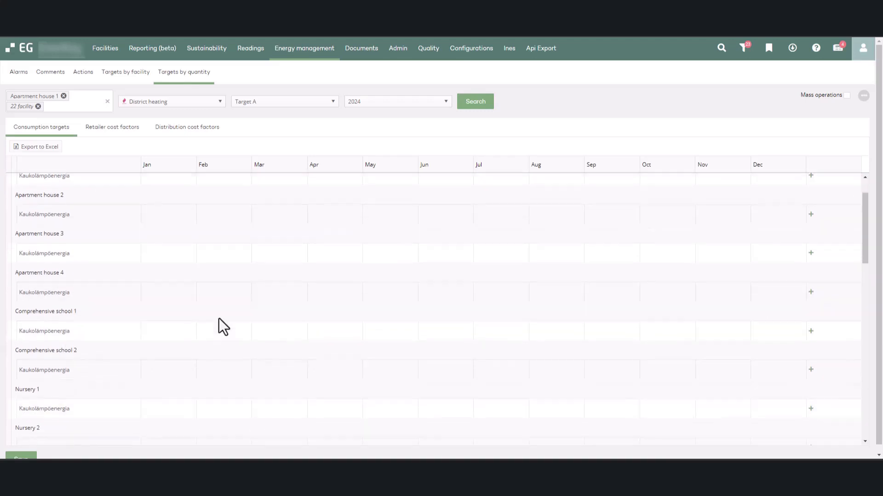
pyautogui.scroll(-5, 219, 319)
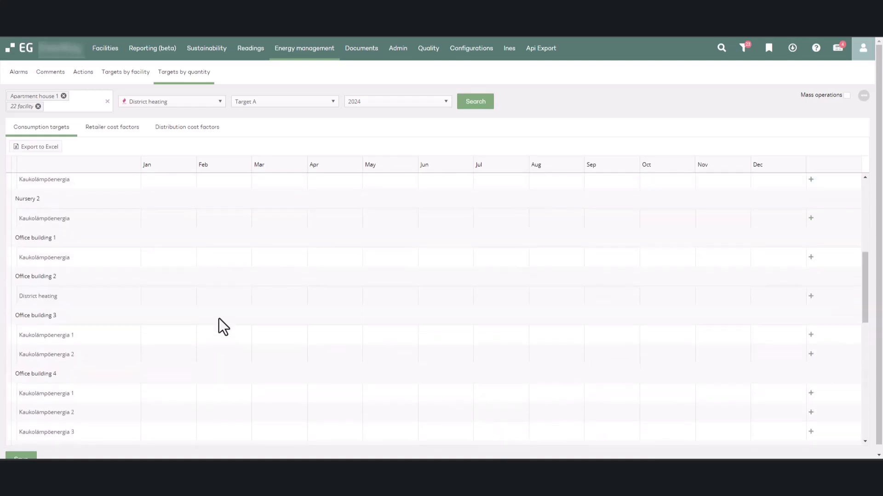
pyautogui.scroll(6, 219, 318)
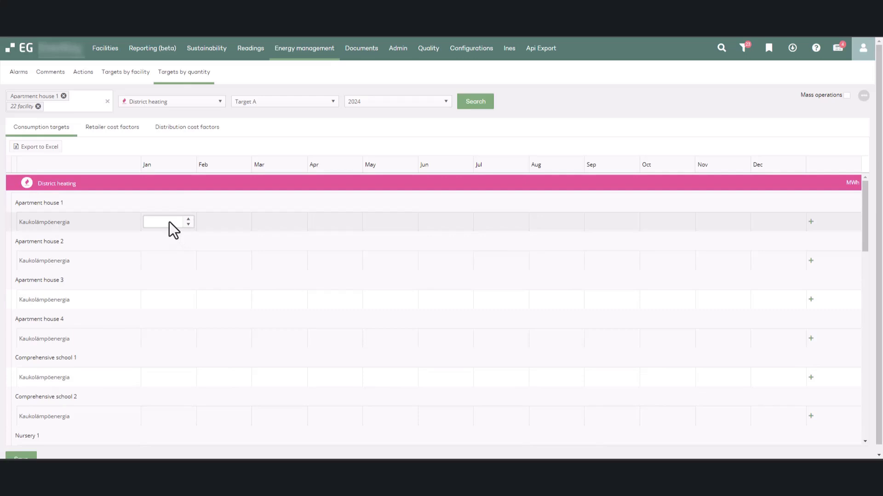
pyautogui.write('0')
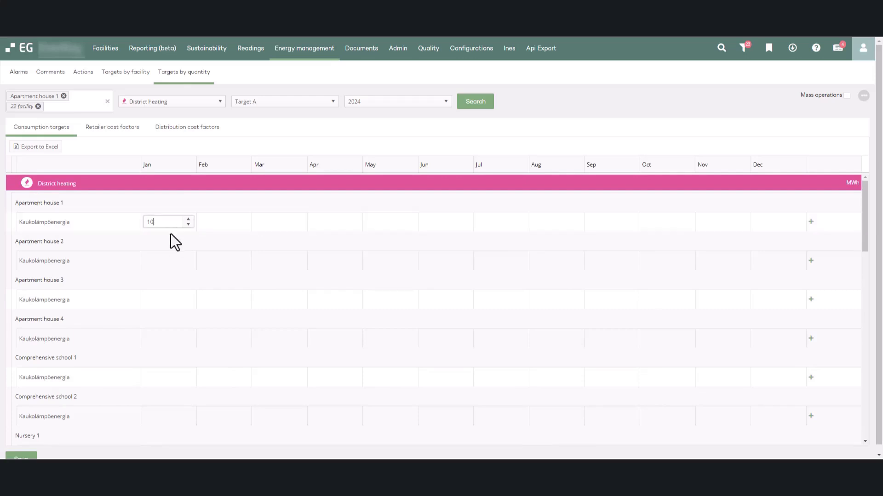
pyautogui.click(170, 241)
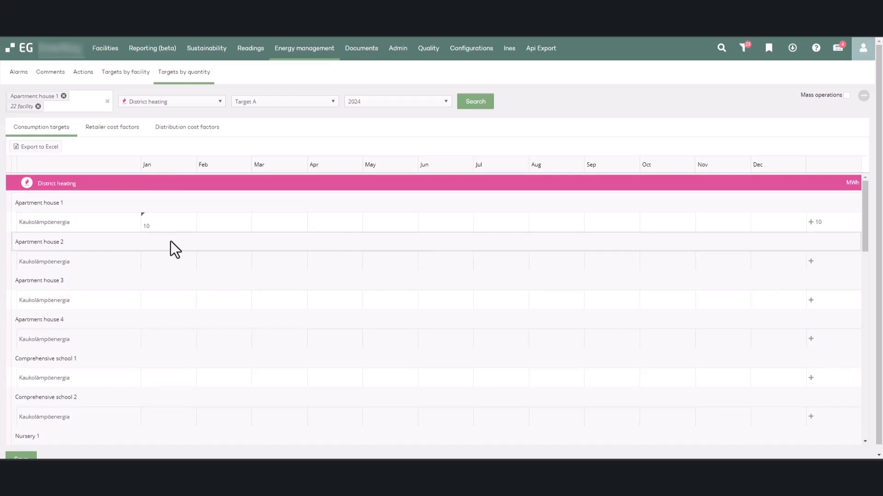
pyautogui.click(208, 228)
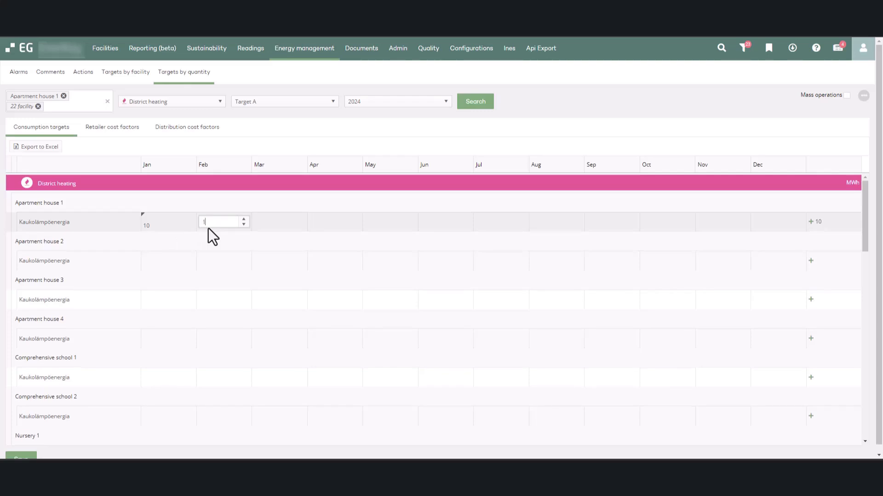
pyautogui.write('11')
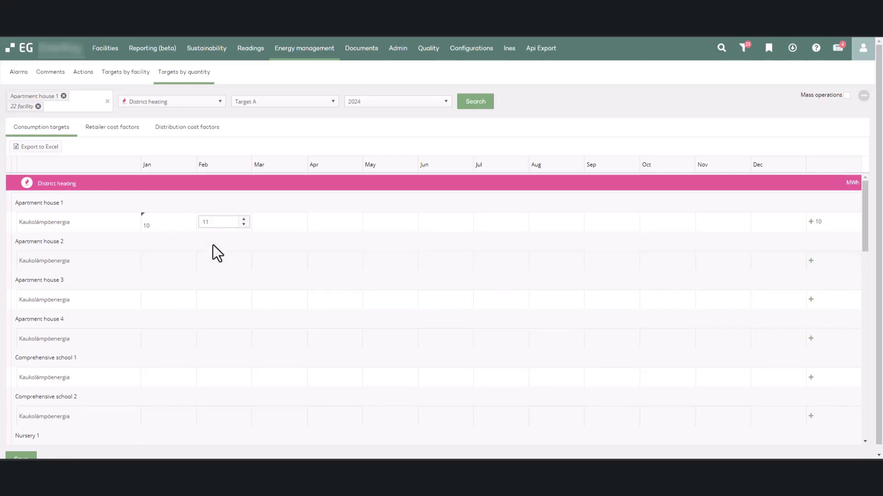
pyautogui.click(213, 244)
# Change Apartment house 1's January district heating target to 11 MWh.
pyautogui.click(168, 228)
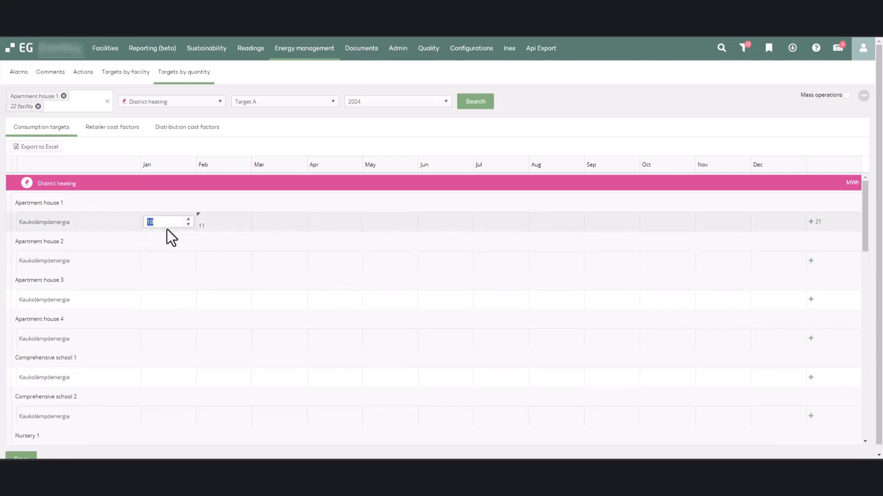
pyautogui.write('11')
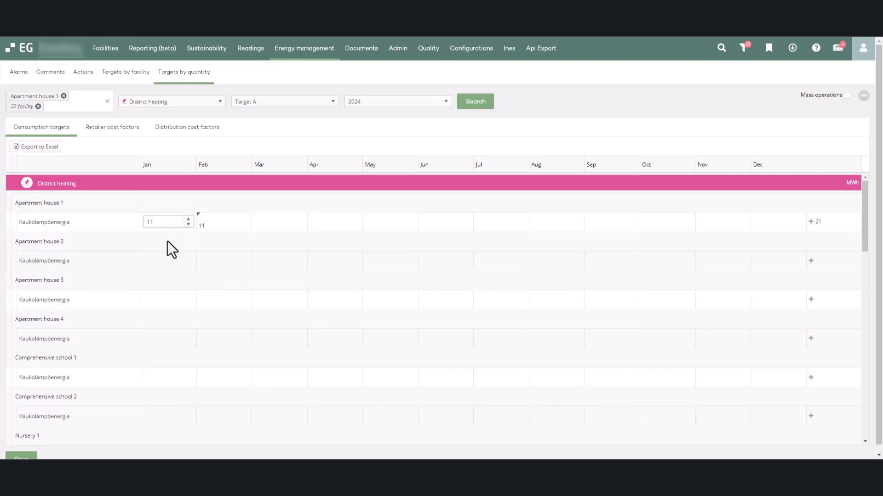
pyautogui.click(167, 244)
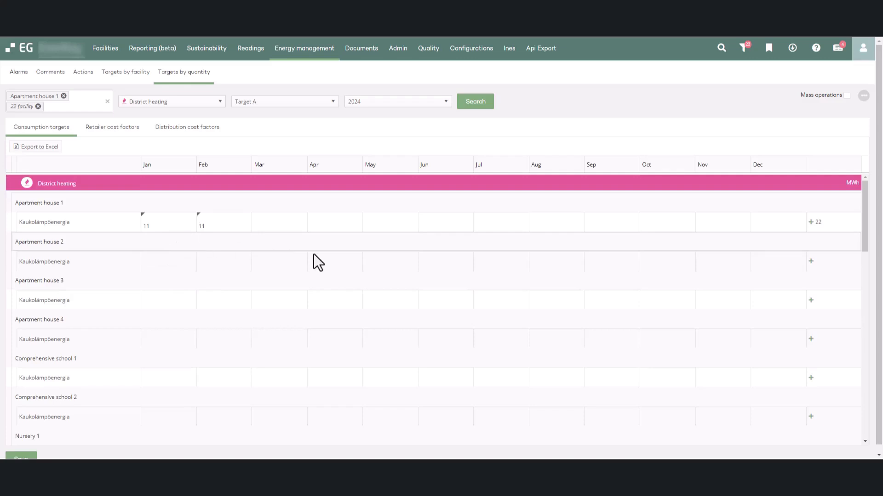
# Set Apartment house 1's yearly district heating consumption to 100 MWh and calculate its monthly targets using the Distribution option.
pyautogui.click(811, 225)
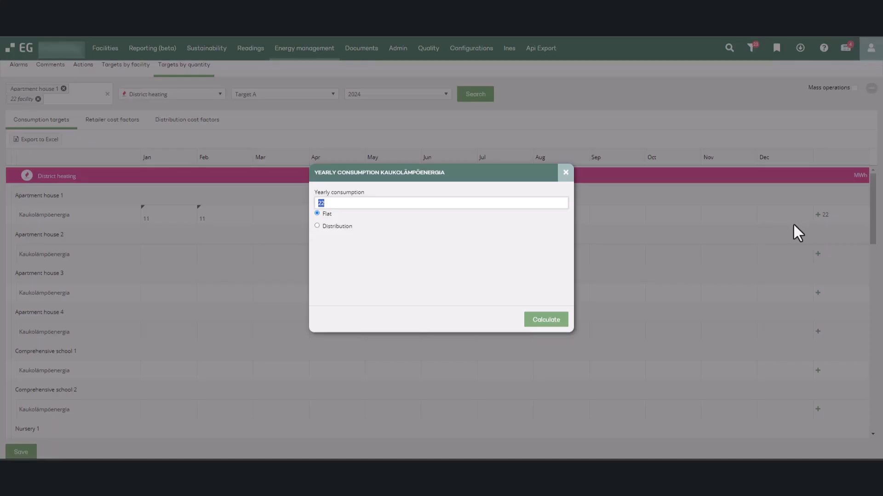
pyautogui.write('100')
pyautogui.click(316, 226)
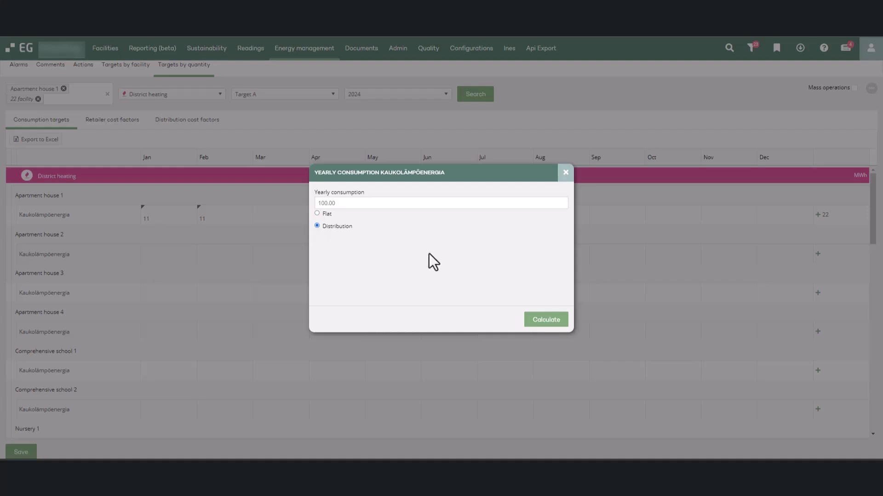
pyautogui.click(545, 320)
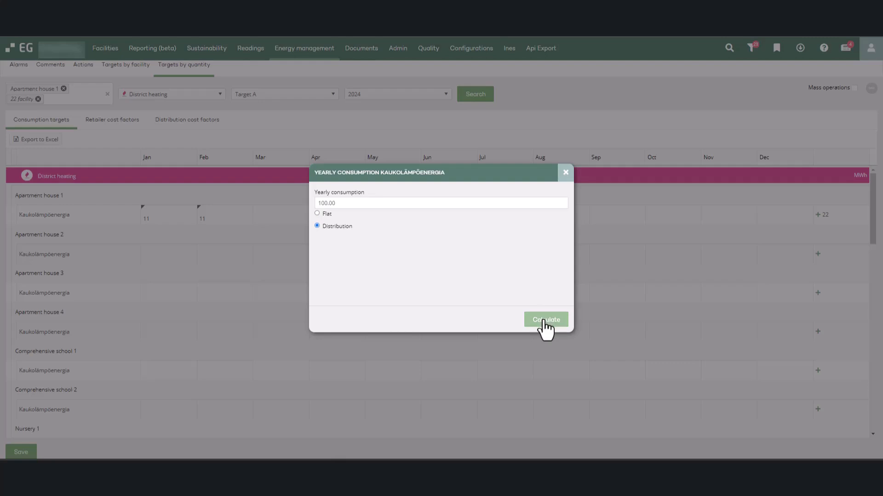
pyautogui.click(545, 321)
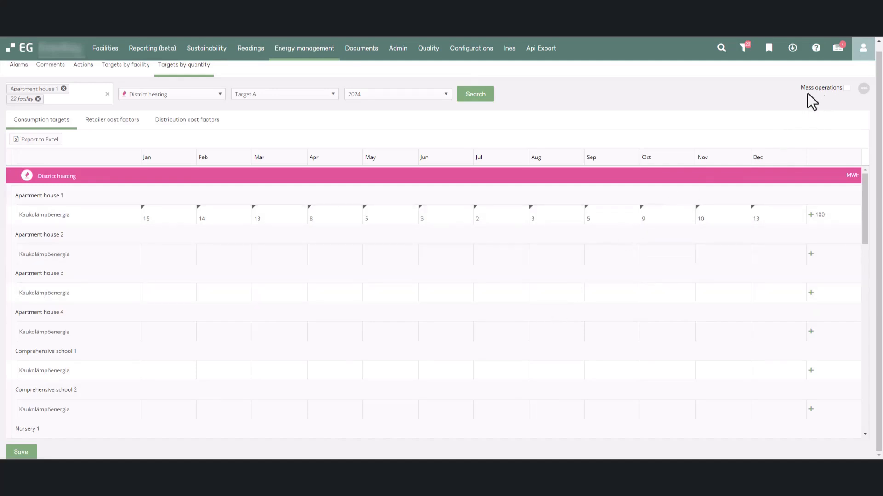
# Enable mass operations and import the normalised 2023 consumption figures as base values for all selected facilities and months.
pyautogui.click(847, 87)
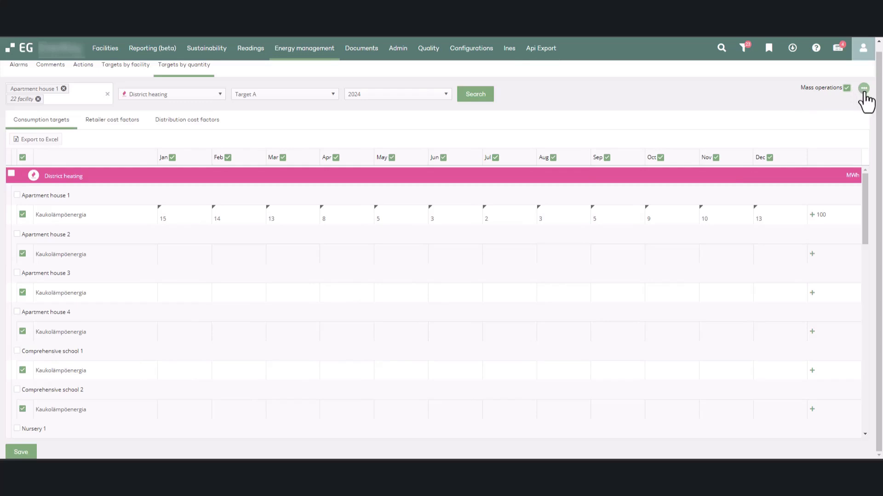
pyautogui.click(864, 89)
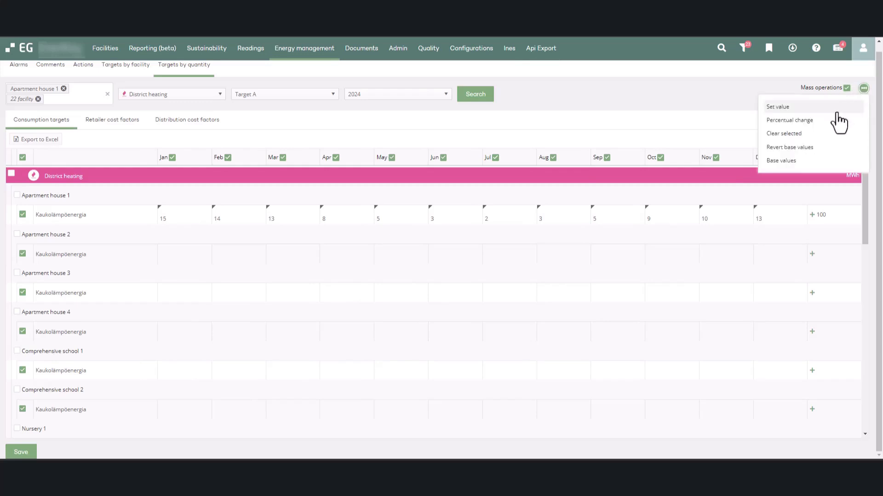
pyautogui.click(789, 166)
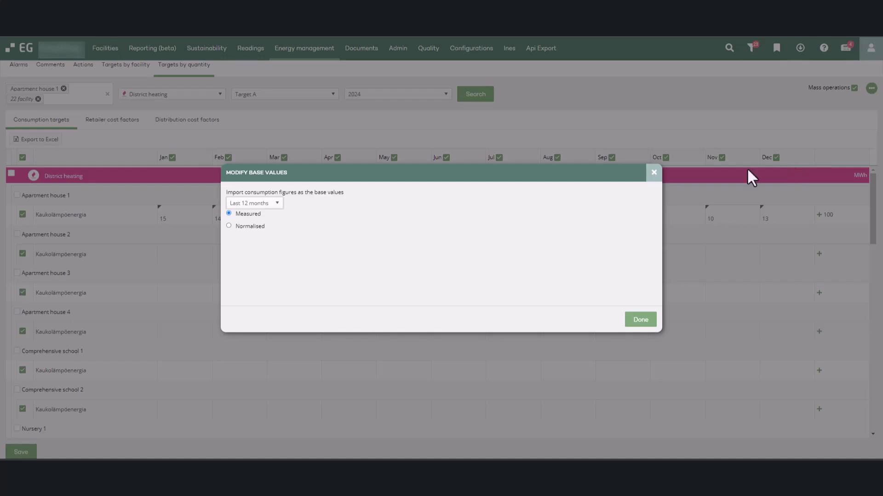
pyautogui.click(268, 205)
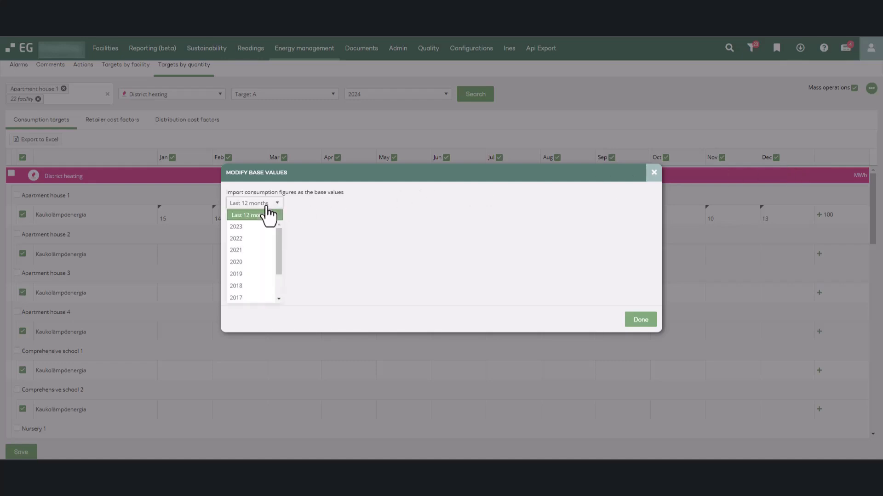
pyautogui.click(256, 227)
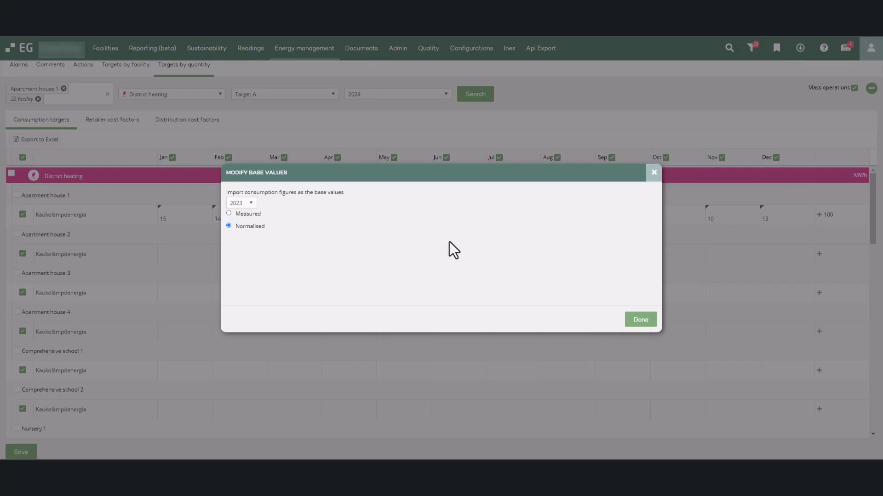
pyautogui.click(640, 321)
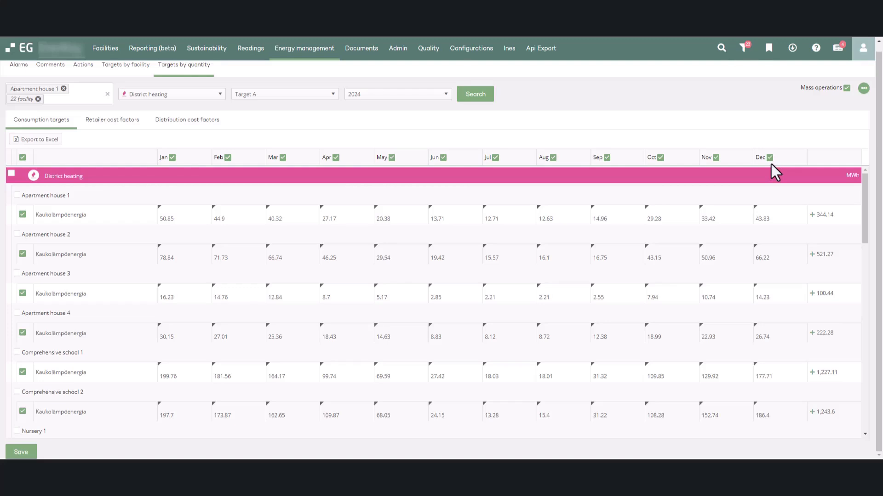
# Reduce all selected monthly district heating targets by 5% with the Percentual change mass operation, entering the change as -0.05.
pyautogui.click(864, 88)
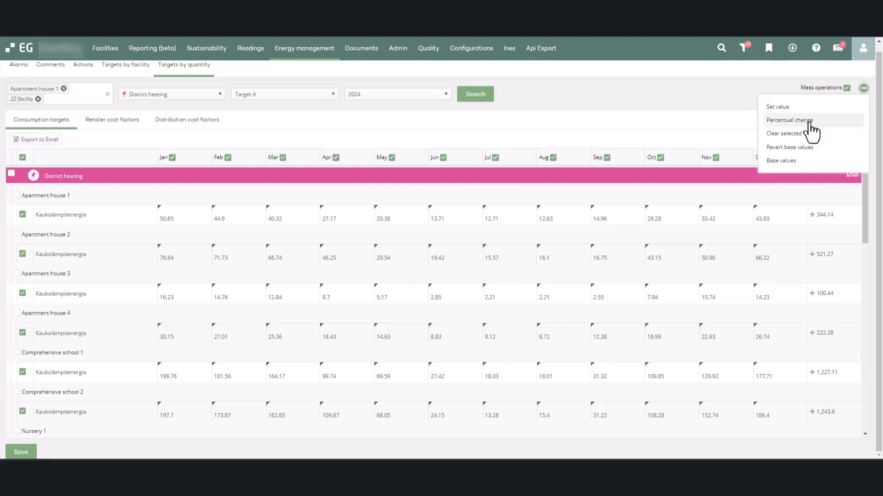
pyautogui.click(810, 122)
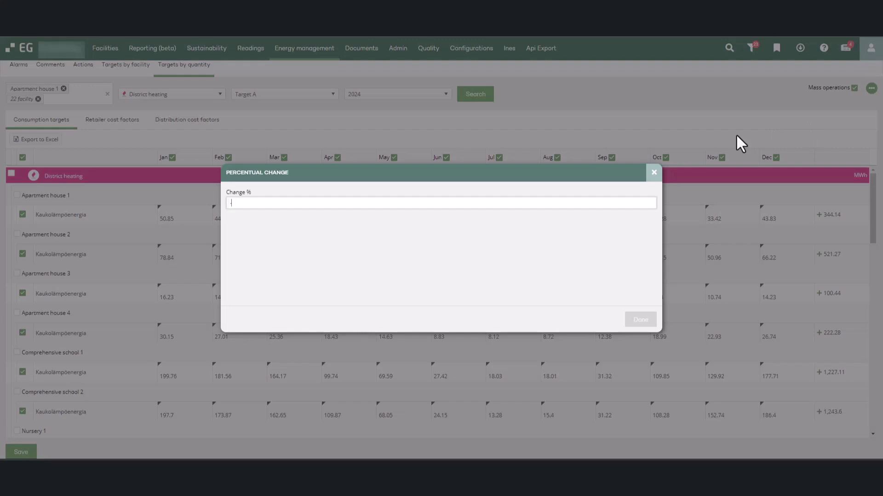
pyautogui.write('-0.')
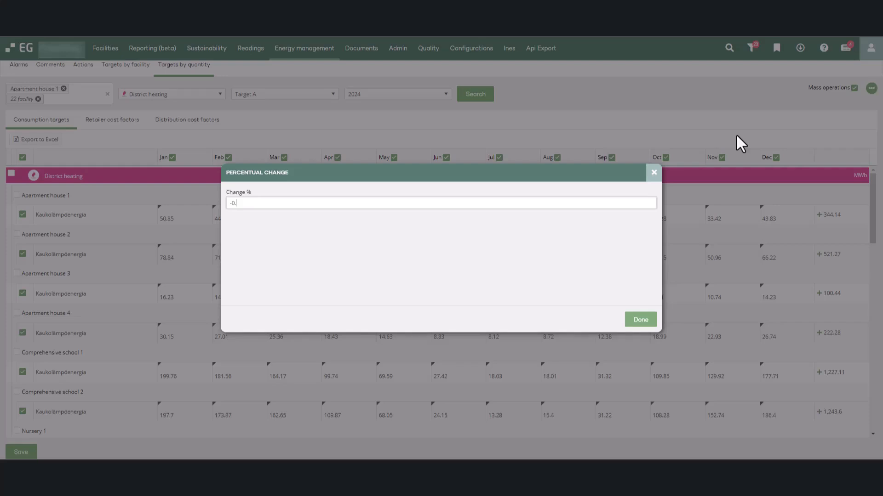
pyautogui.write('05')
pyautogui.click(638, 321)
pyautogui.click(637, 321)
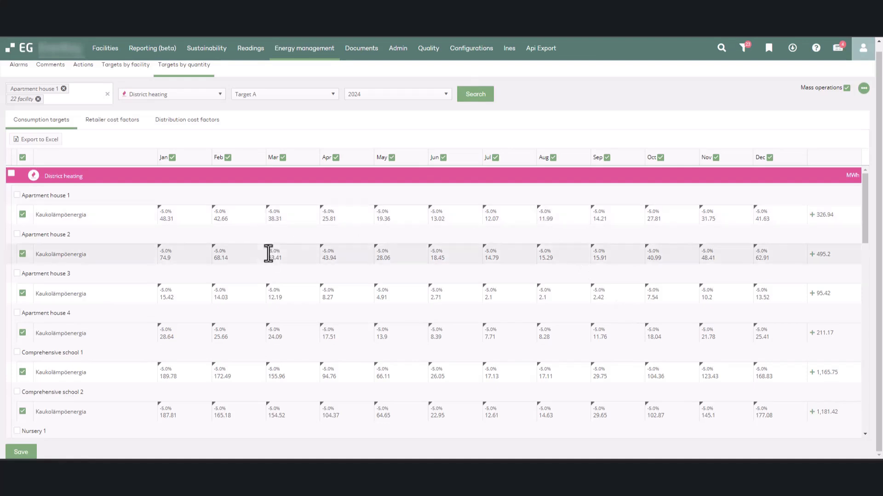
pyautogui.scroll(-1, 279, 320)
pyautogui.scroll(-1, 279, 321)
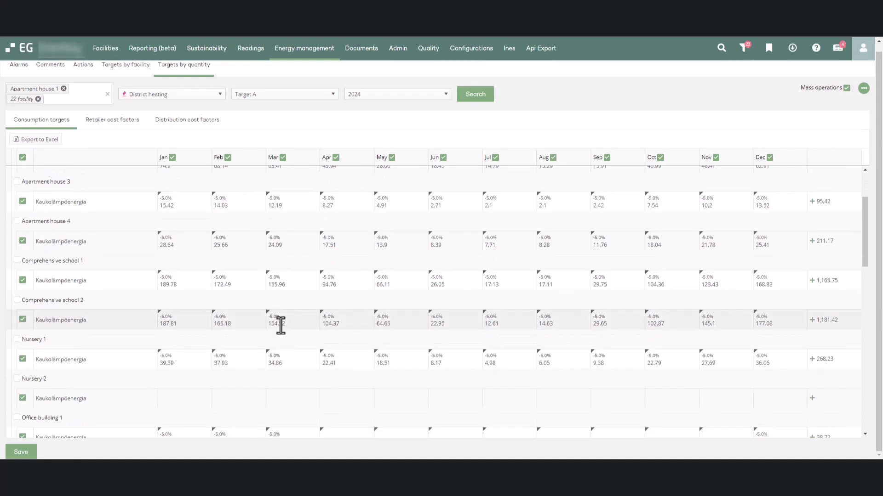
pyautogui.scroll(-1, 344, 325)
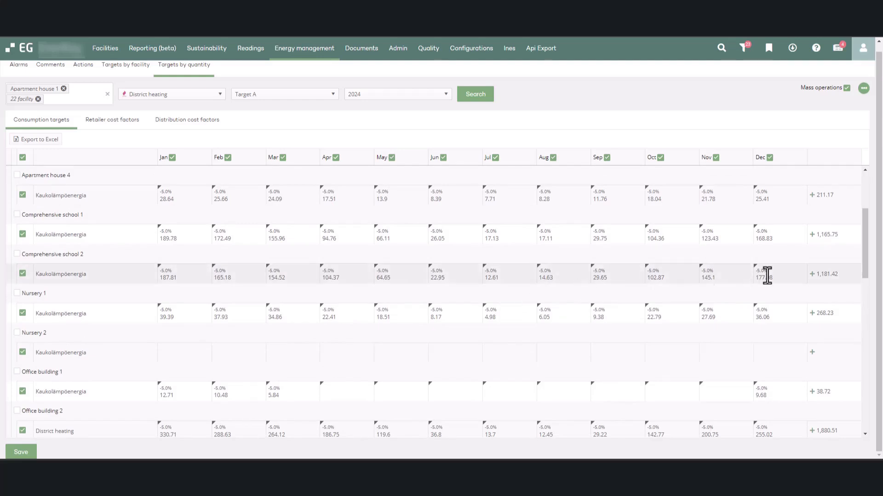
pyautogui.scroll(3, 767, 275)
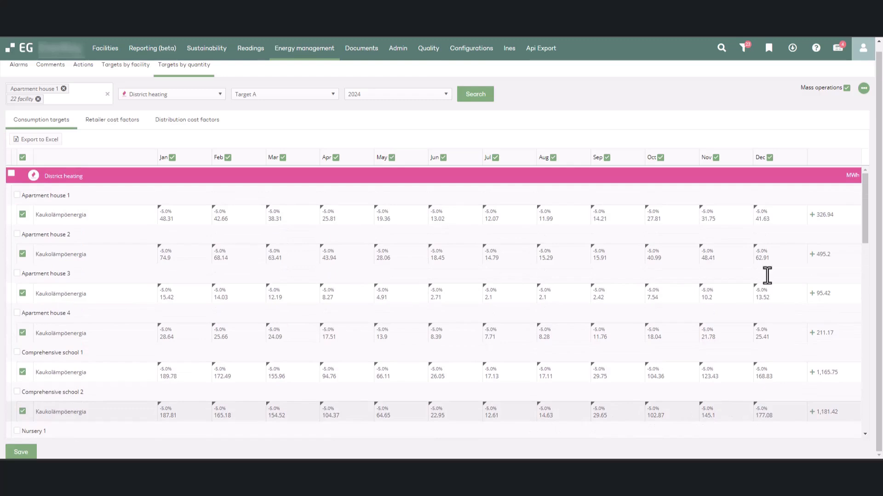